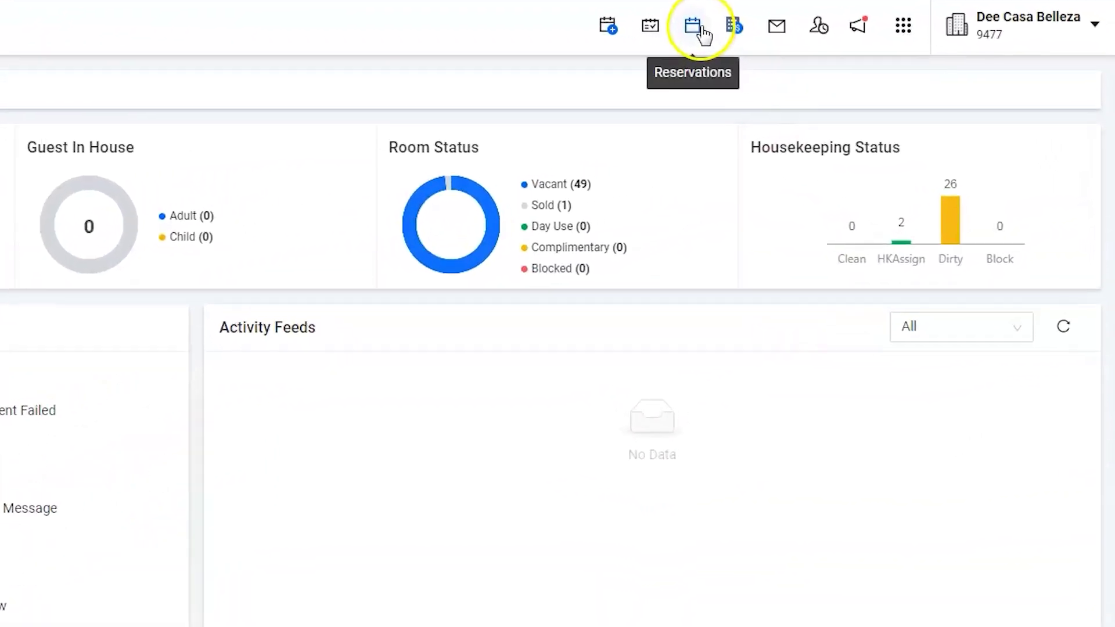
left_click(703, 36)
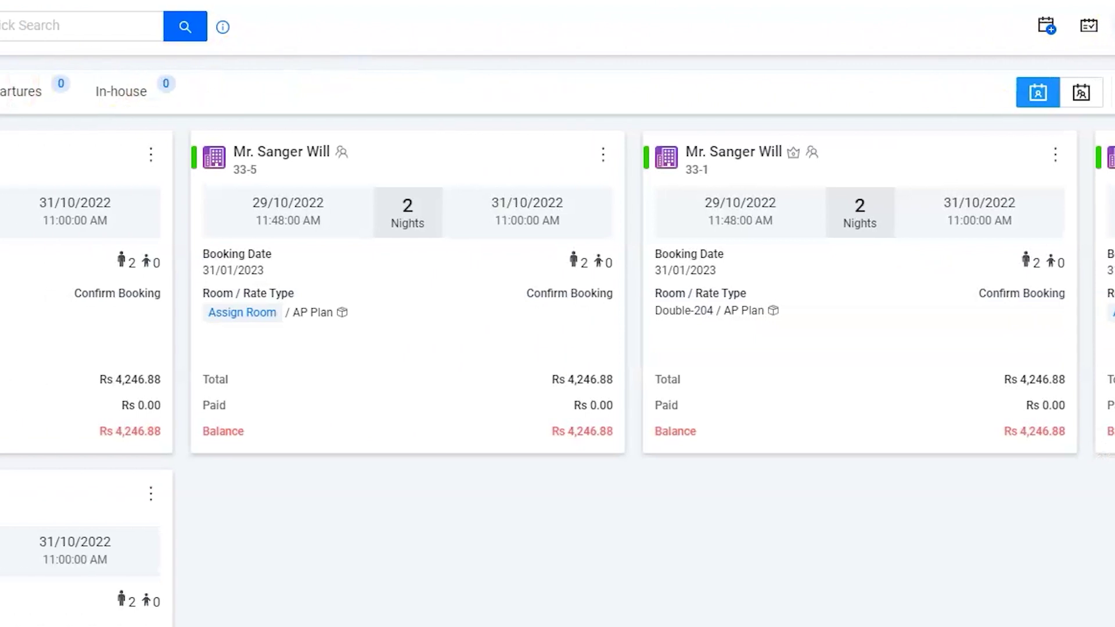
left_click(208, 101)
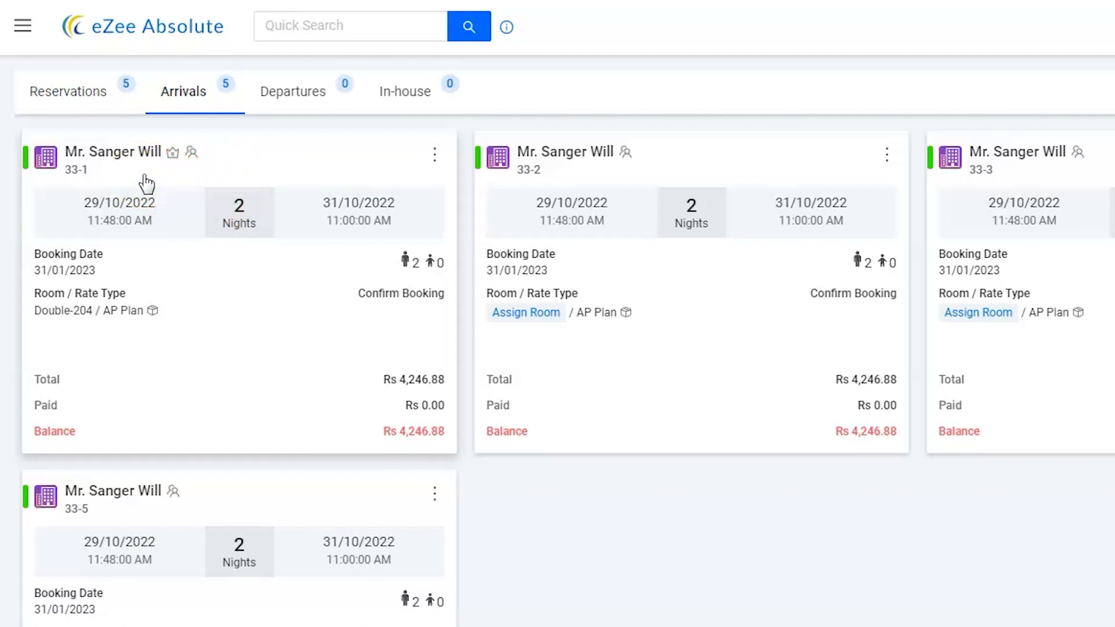
left_click(177, 272)
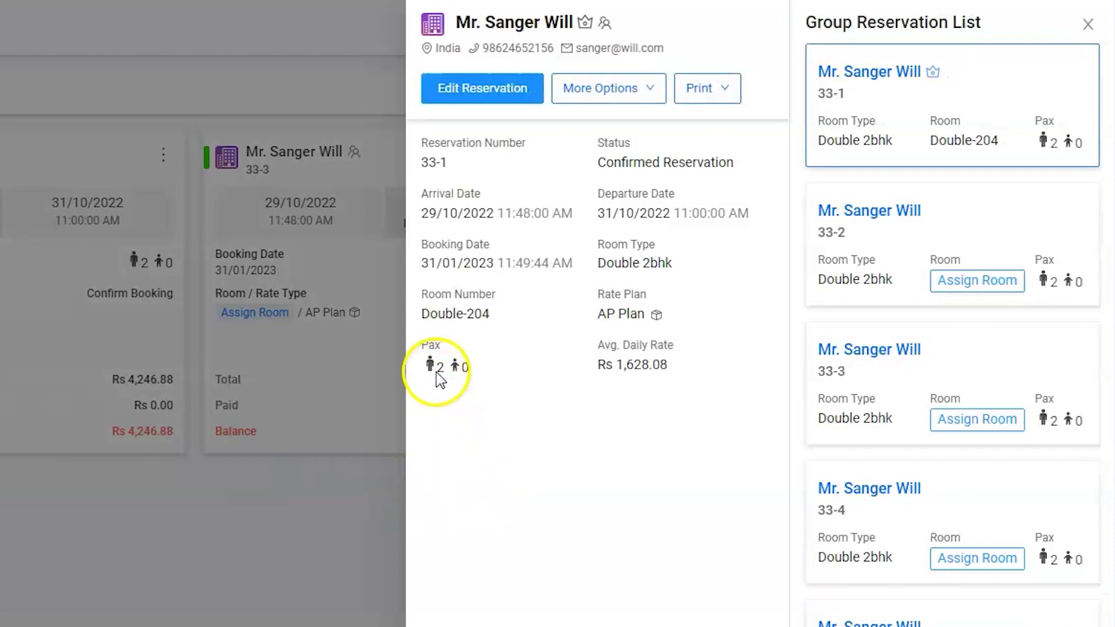
Edit reservation 33-1 and review each guest row under Guest Details.
left_click(488, 108)
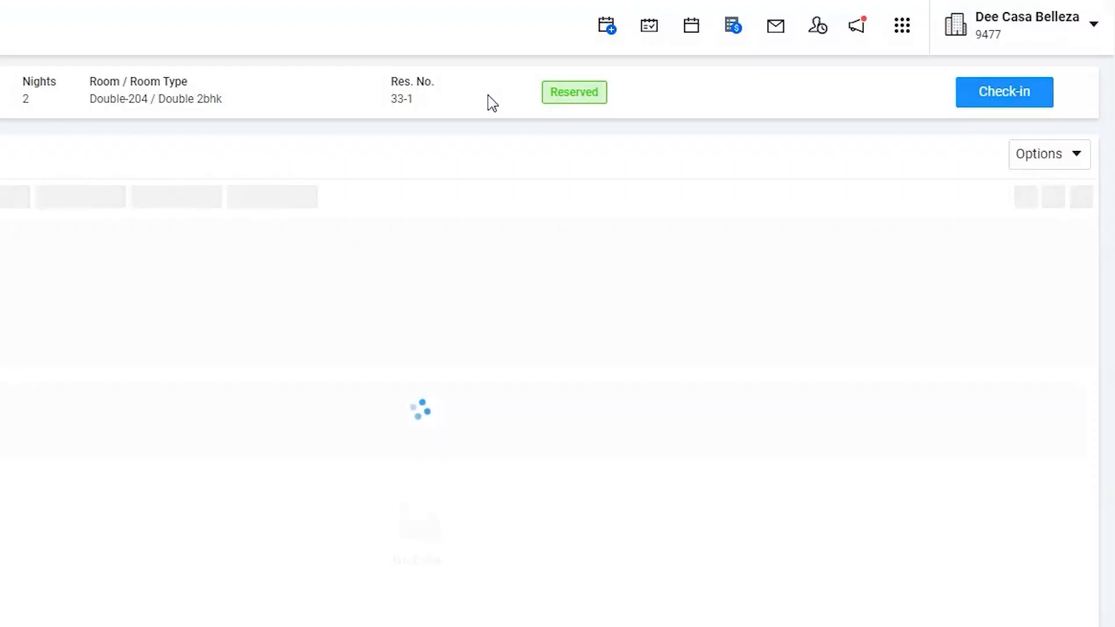
left_click(307, 159)
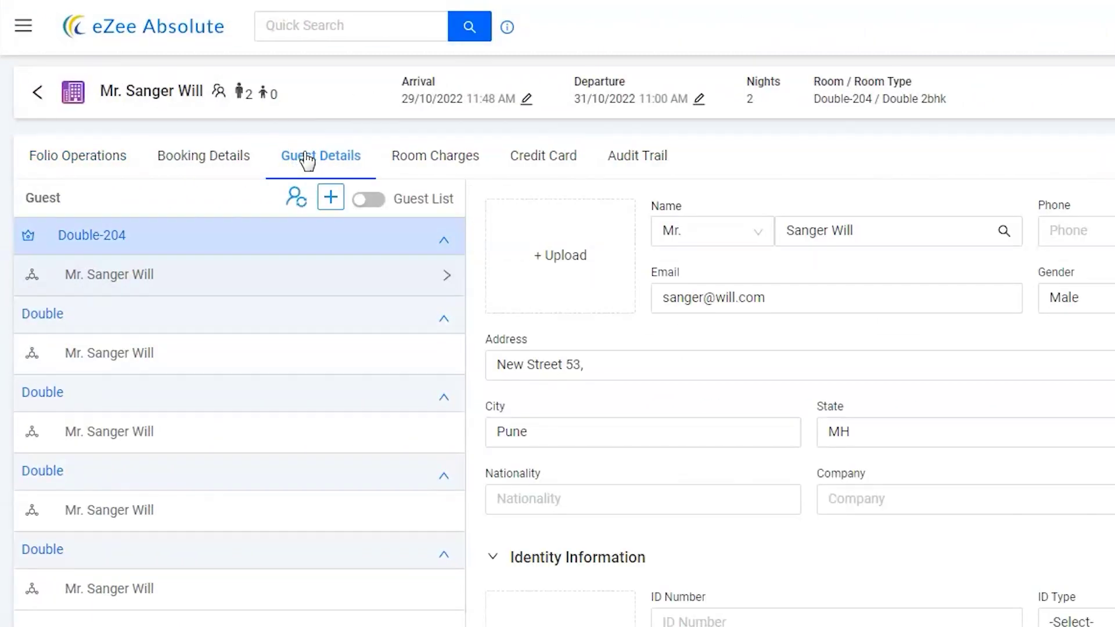
left_click(124, 272)
left_click(115, 356)
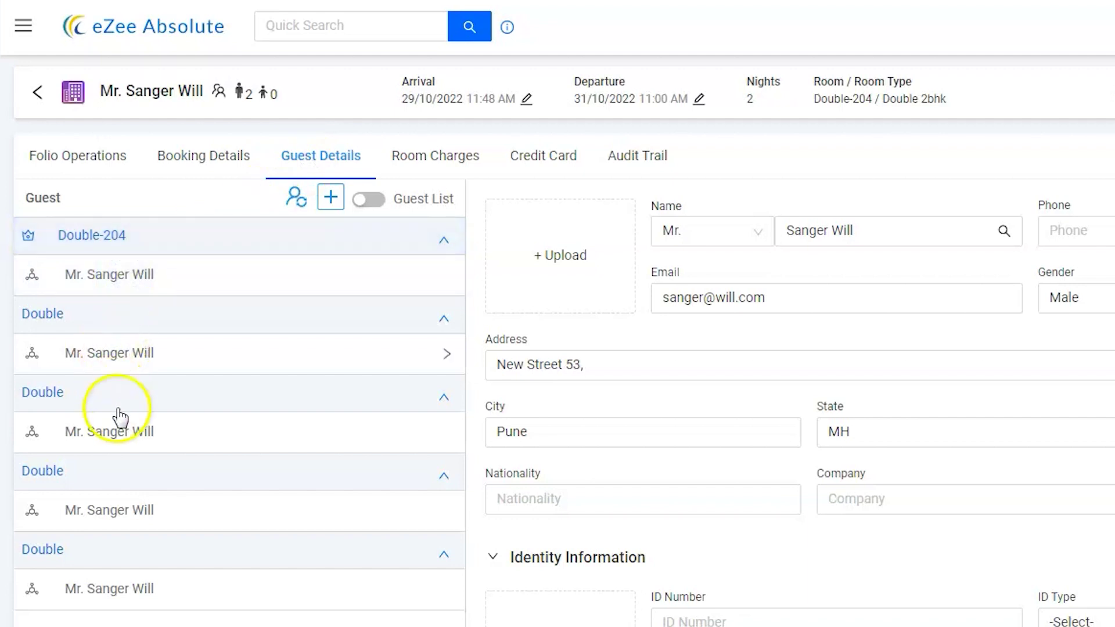
left_click(113, 217)
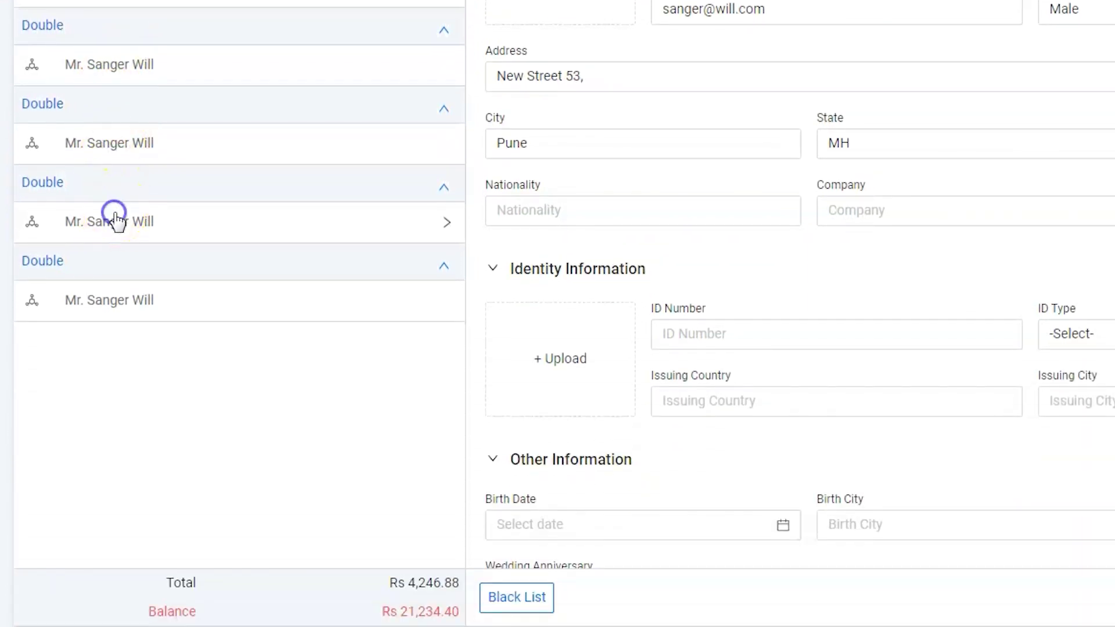
left_click(221, 296)
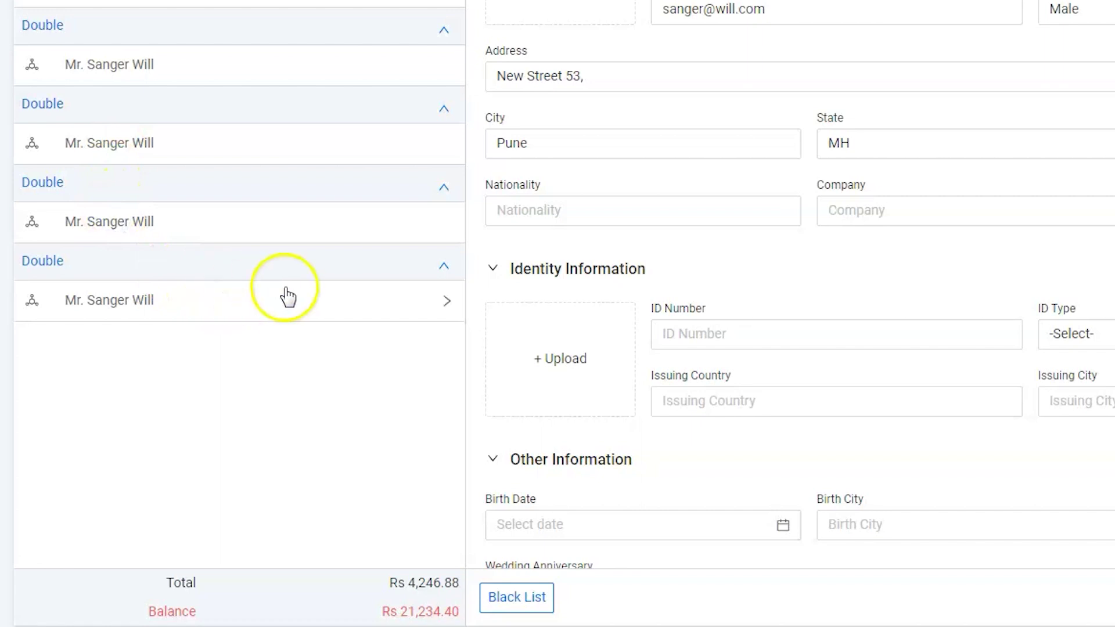
Check the guest identity document upload dialog and dismiss it without uploading.
left_click(559, 358)
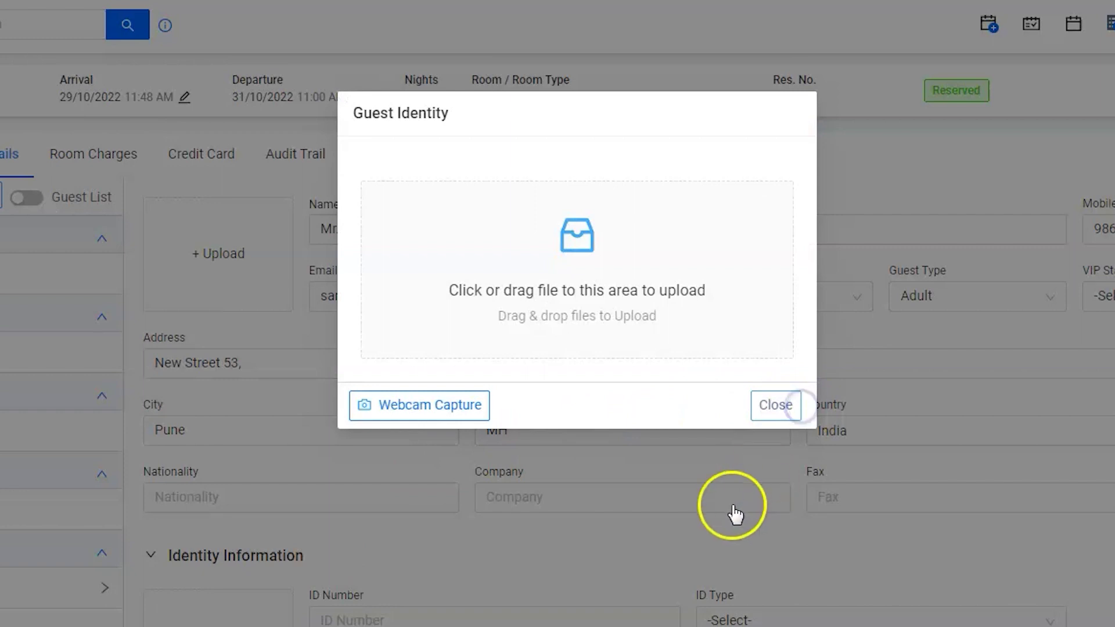
left_click(776, 407)
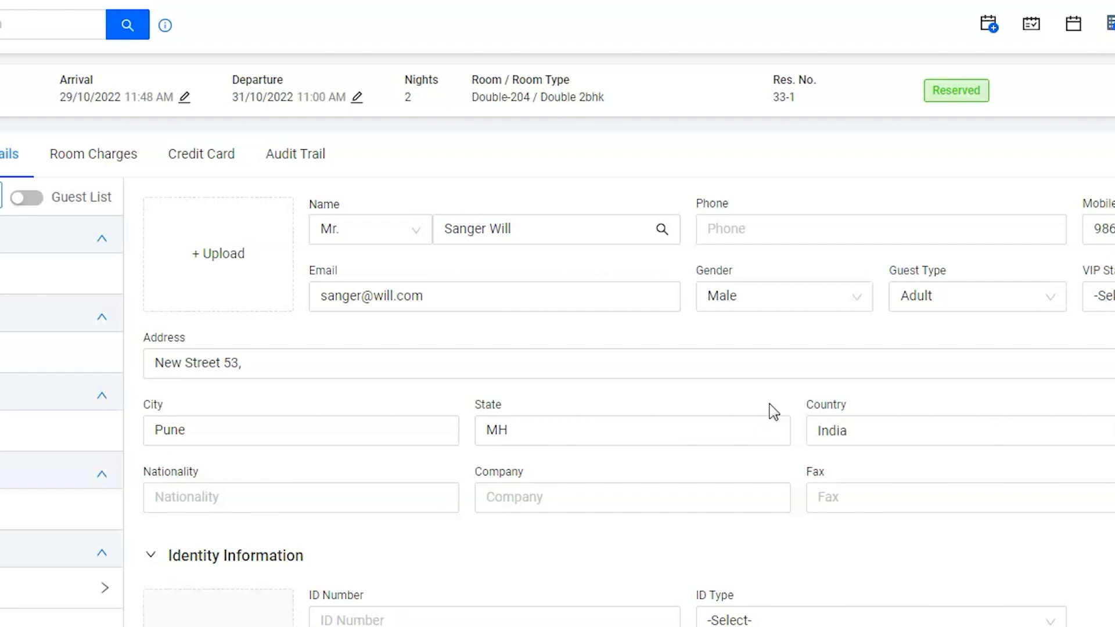
left_click(707, 392)
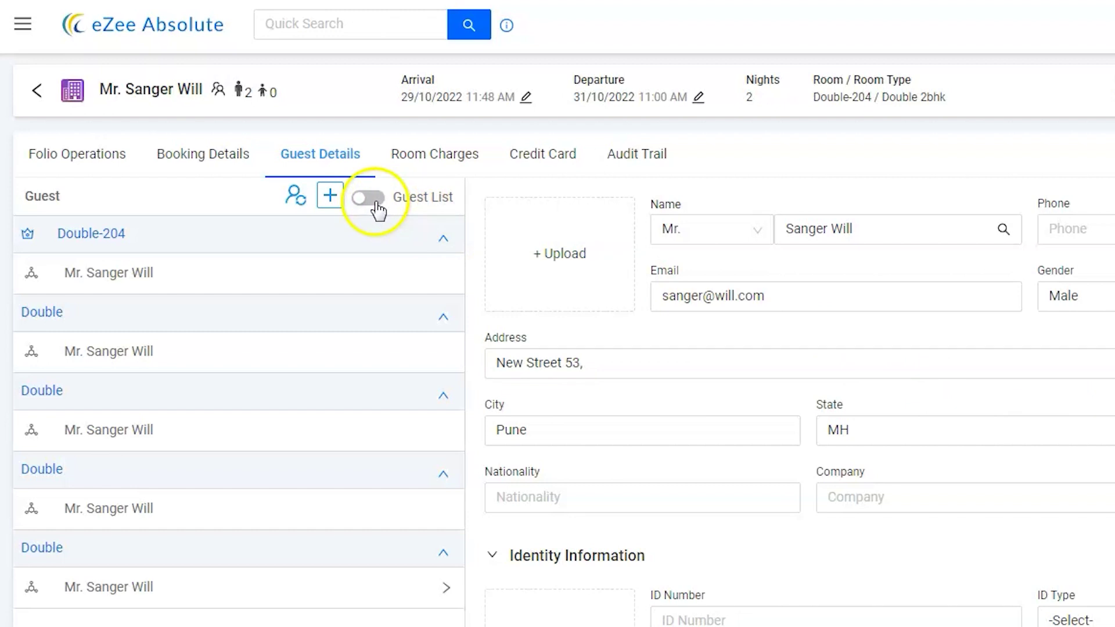
Switch to the group's Guest List table and review the first guest's ID upload without uploading.
left_click(368, 200)
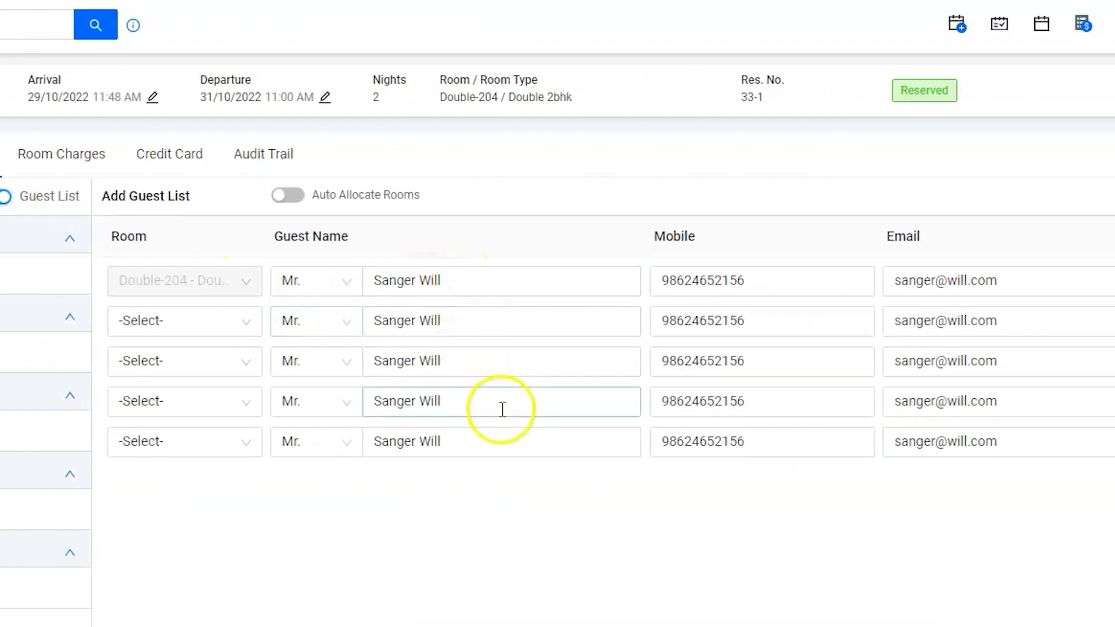
left_click(548, 441)
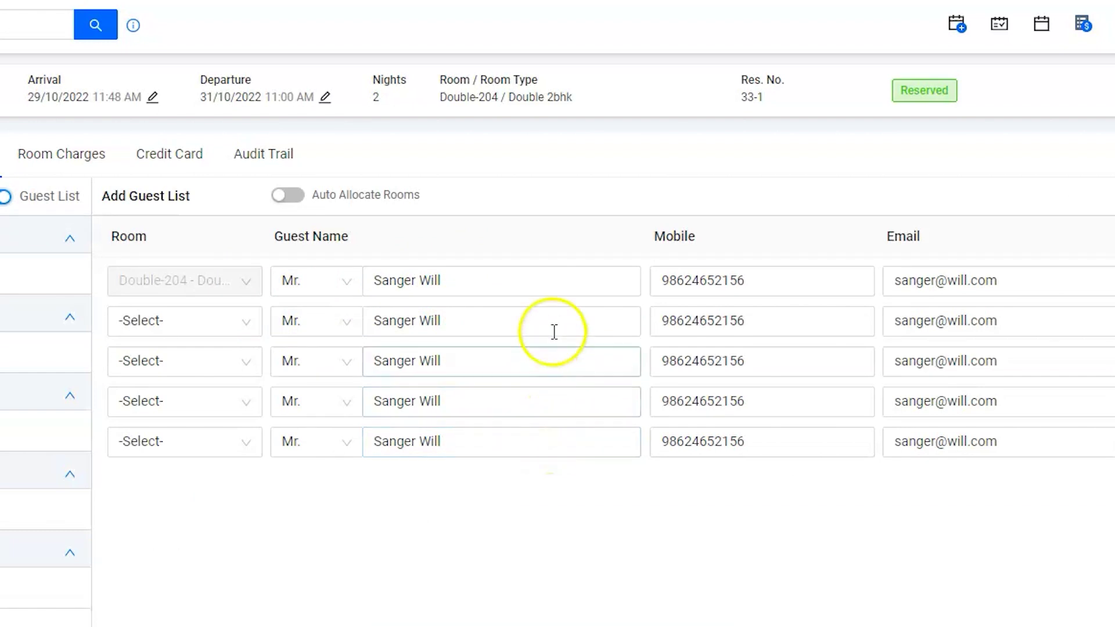
left_click(554, 278)
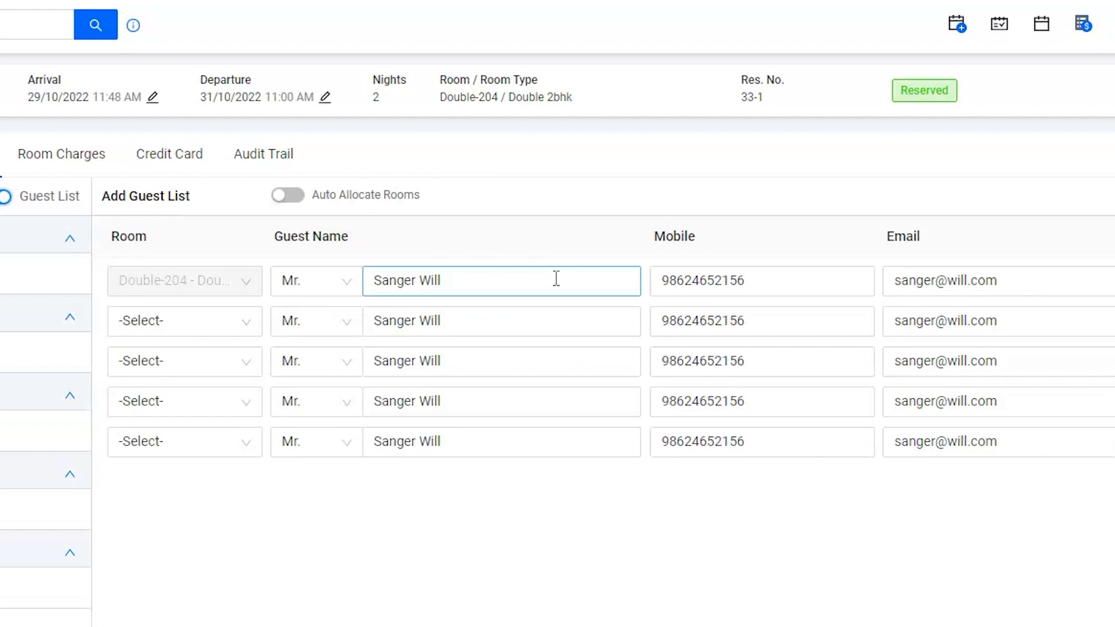
left_click(849, 281)
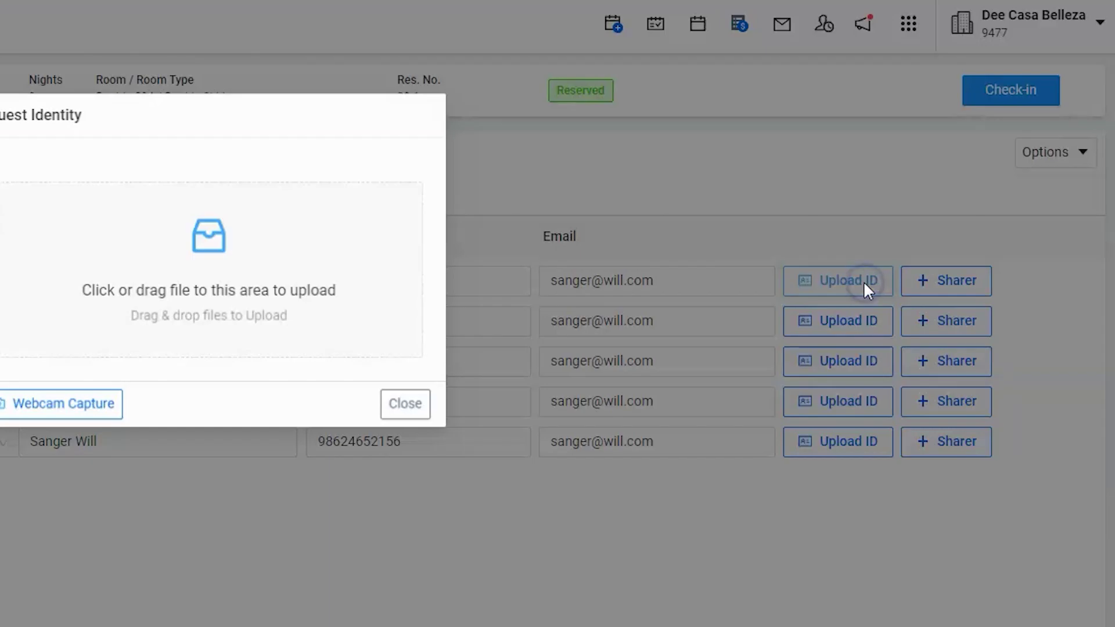
left_click(731, 408)
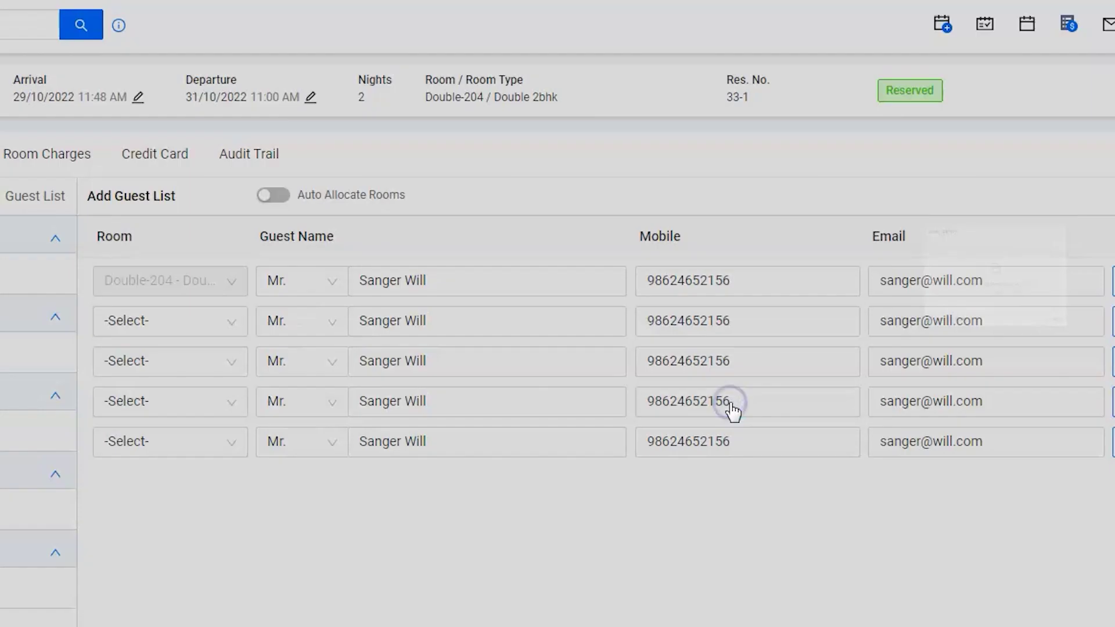
Add an empty sharer row under the first guest in Double-204.
left_click(1063, 293)
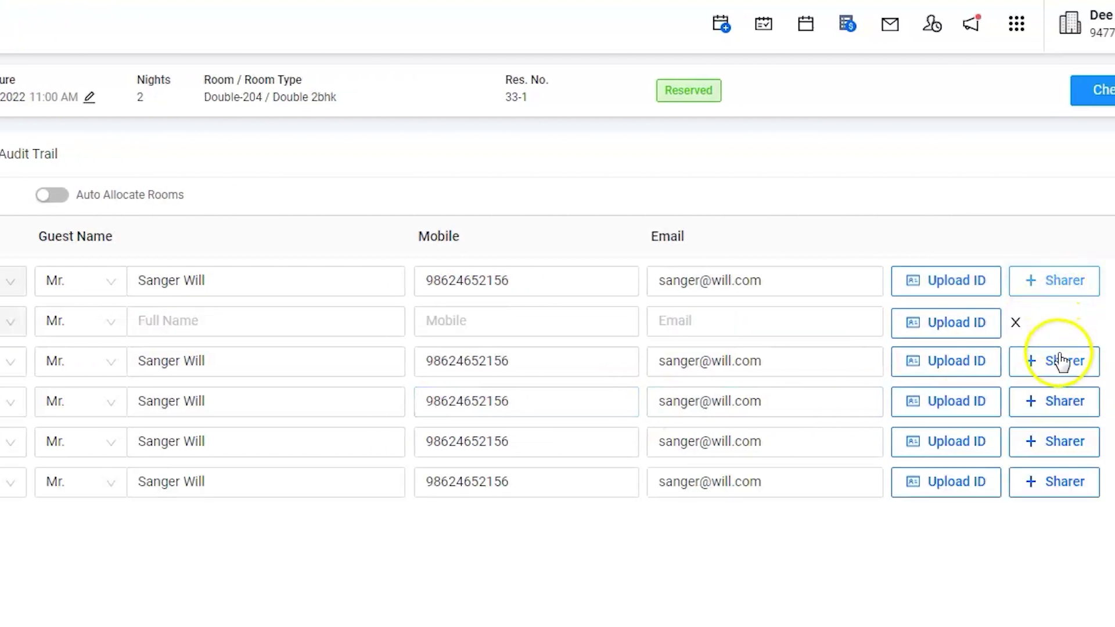
left_click(461, 332)
left_click(167, 321)
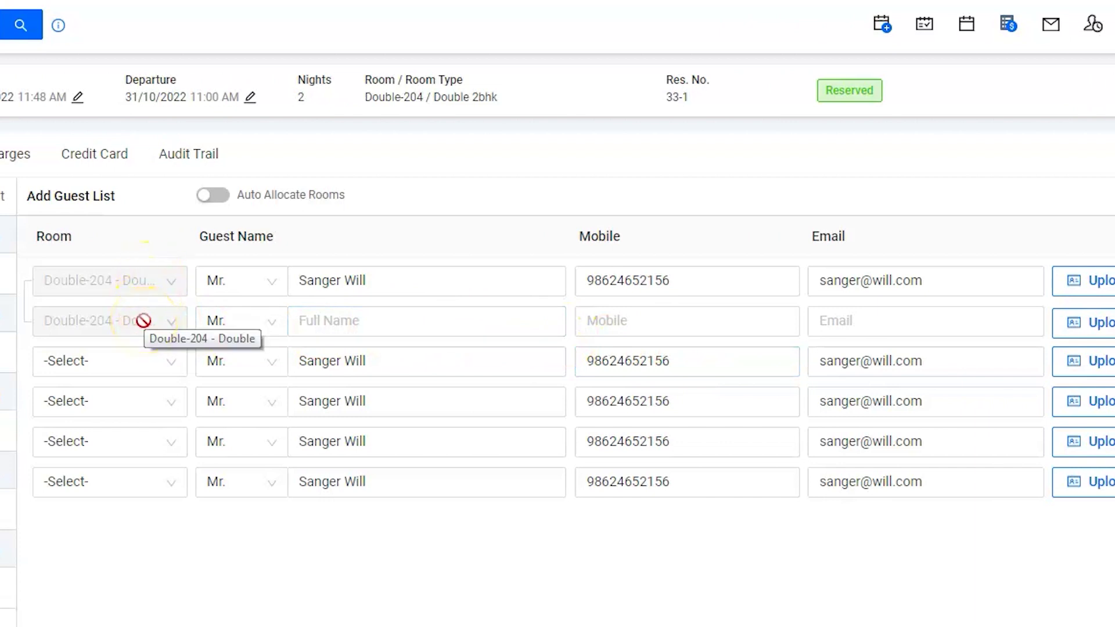
Auto Allocate Rooms so the unallocated guests get Double rooms 201, 202, 203 and 205.
left_click(218, 209)
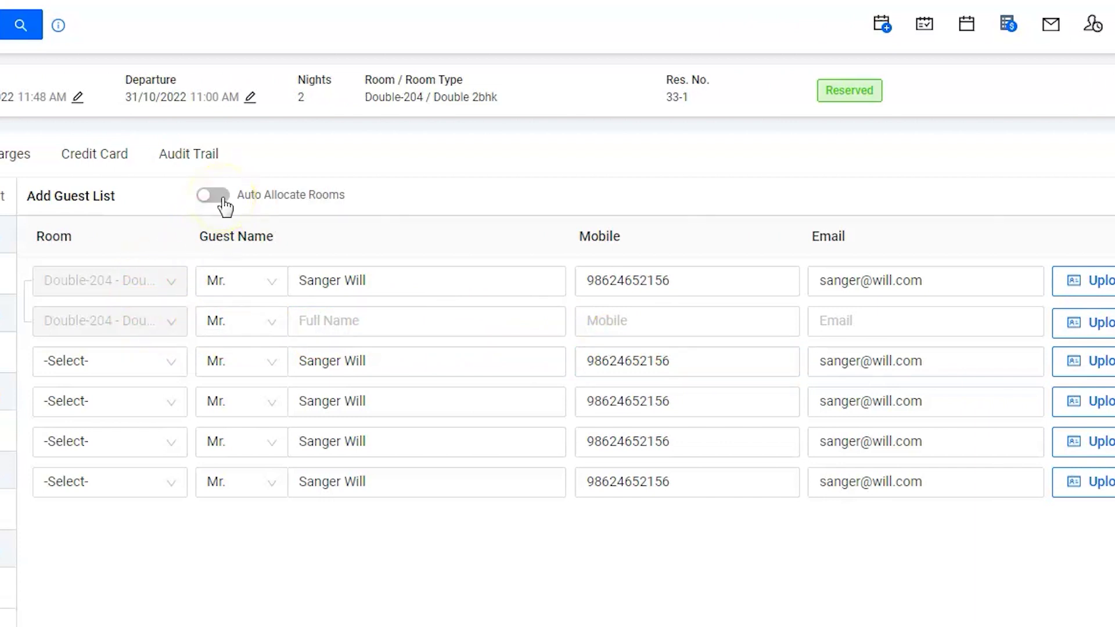
left_click(218, 213)
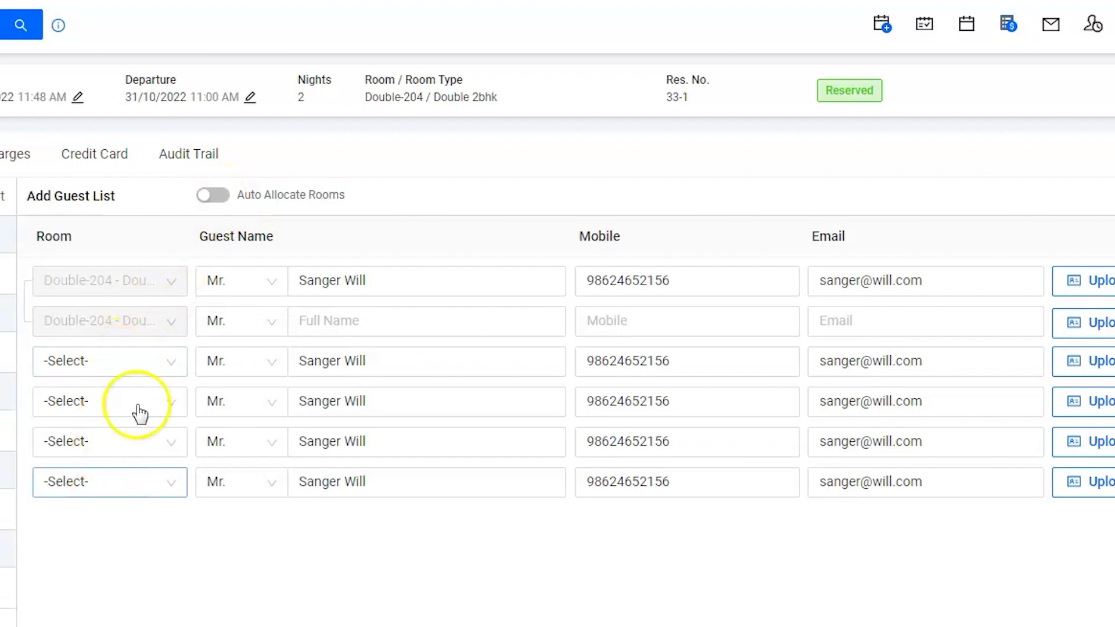
left_click(214, 196)
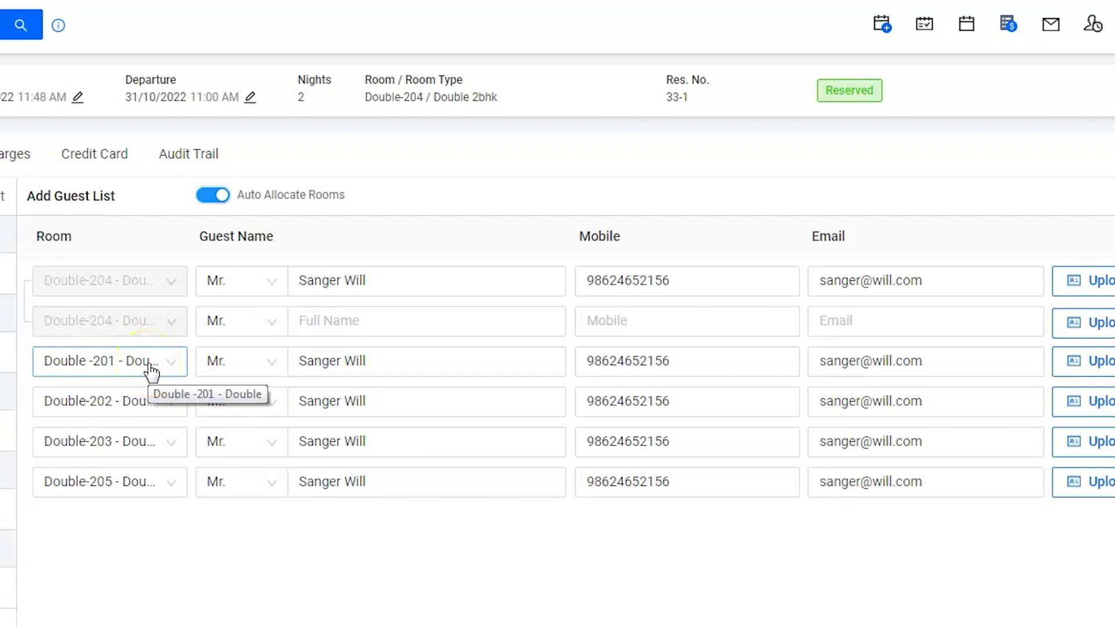
left_click(182, 362)
left_click(384, 525)
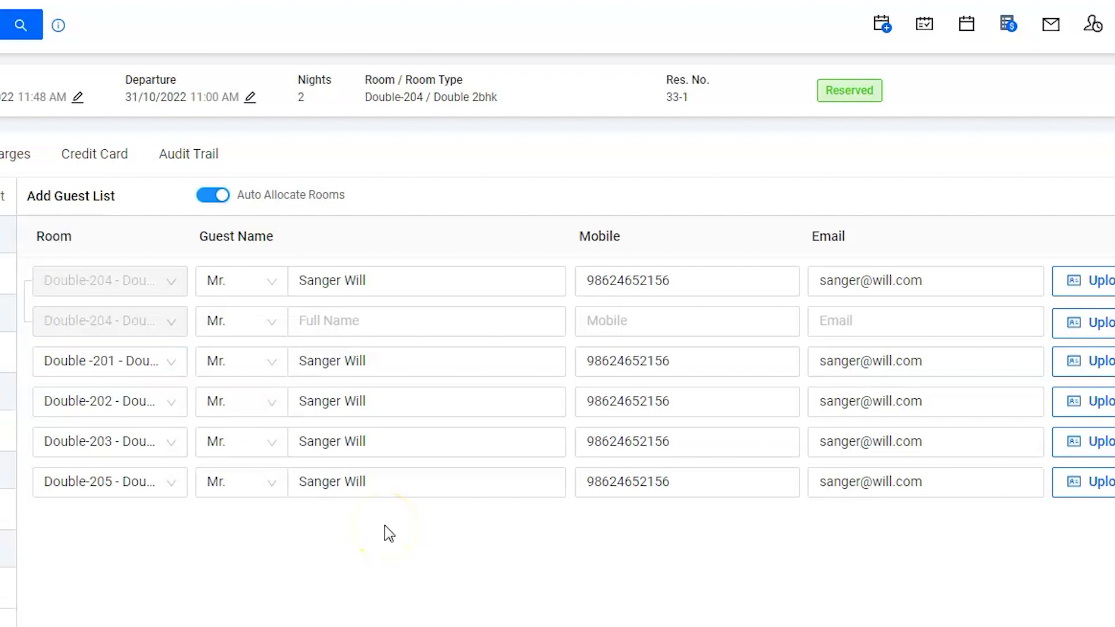